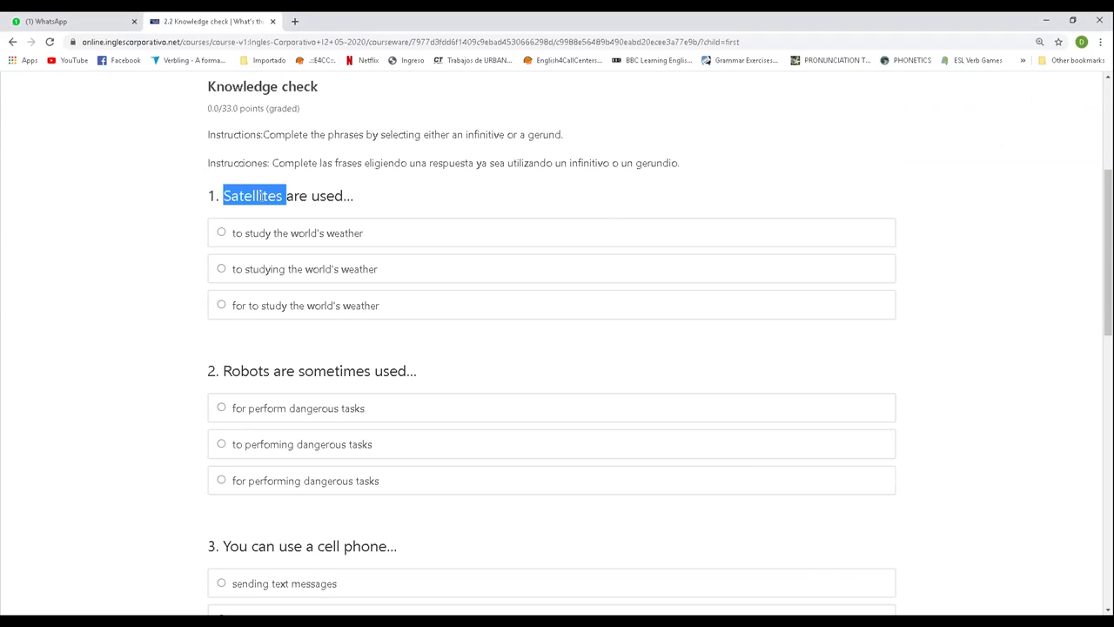
Answer question 1 with "to study the world's weather", and write the pronunciation note "SA TA LAITS" beside it before clearing the note.
left_click(287, 243)
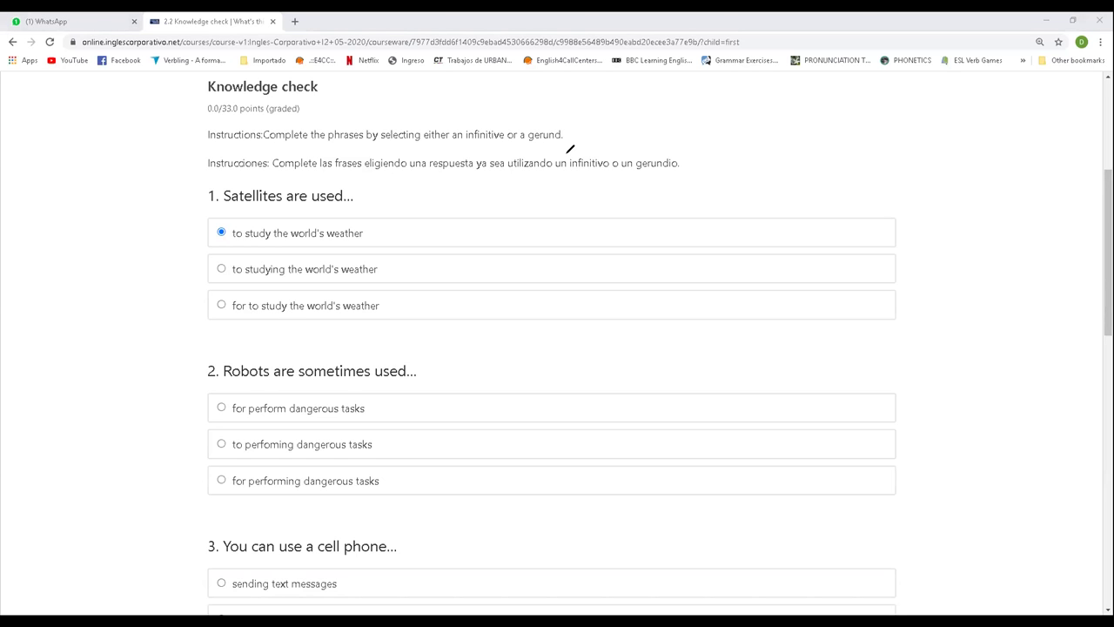
left_click(392, 187)
type("SA TA LAITS")
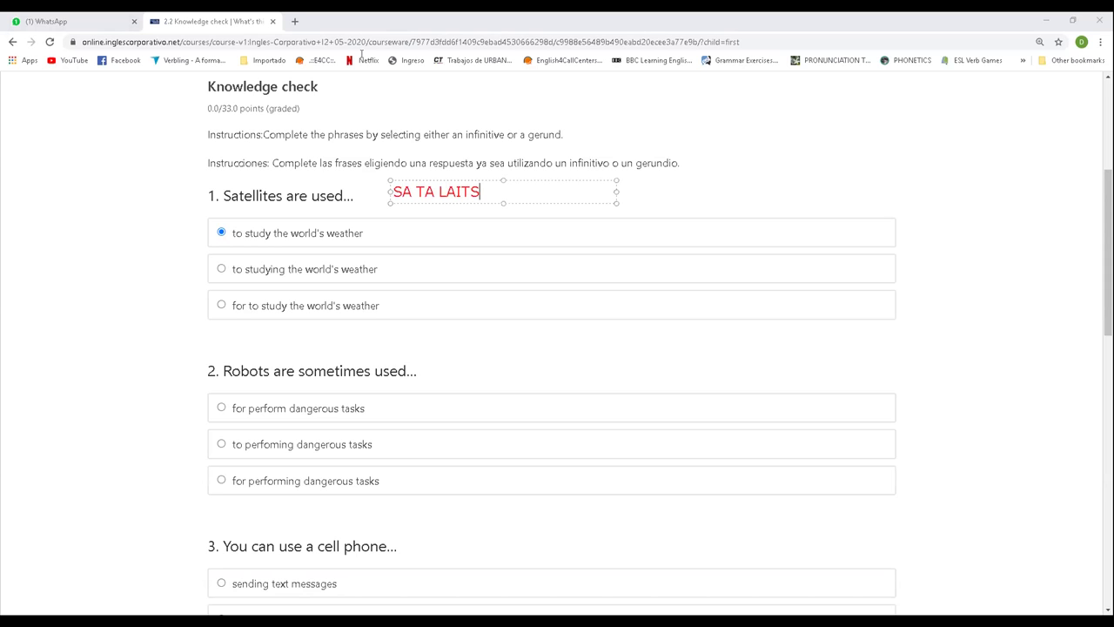
left_click(423, 195)
key("Escape")
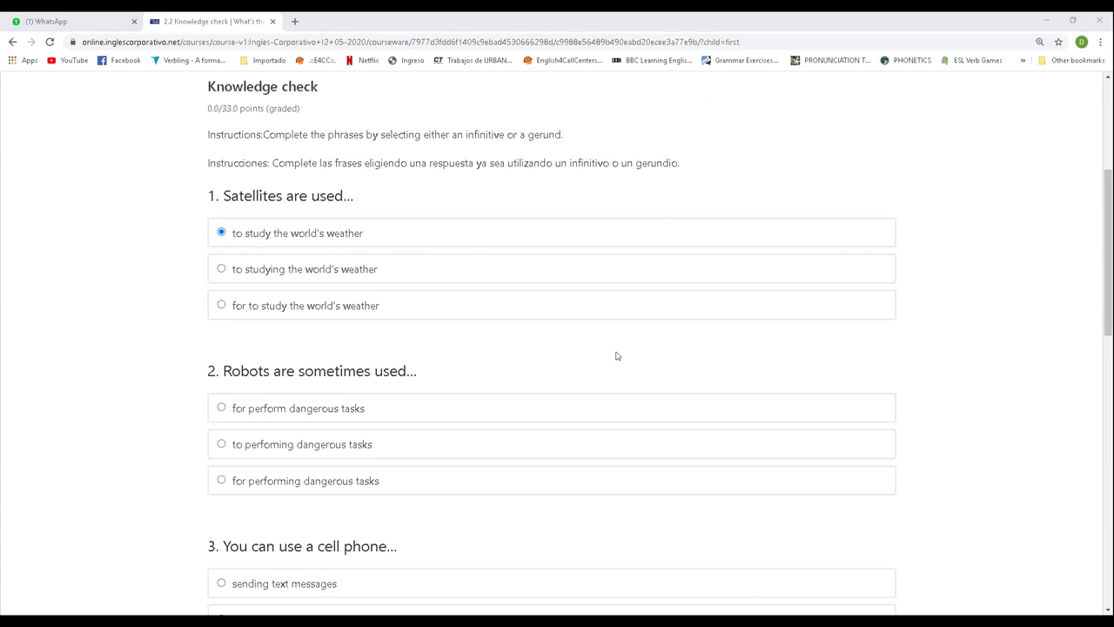
Answer question 2 about robots with "for performing dangerous tasks".
scroll(554, 343, "down", 1)
scroll(431, 312, "down", 3)
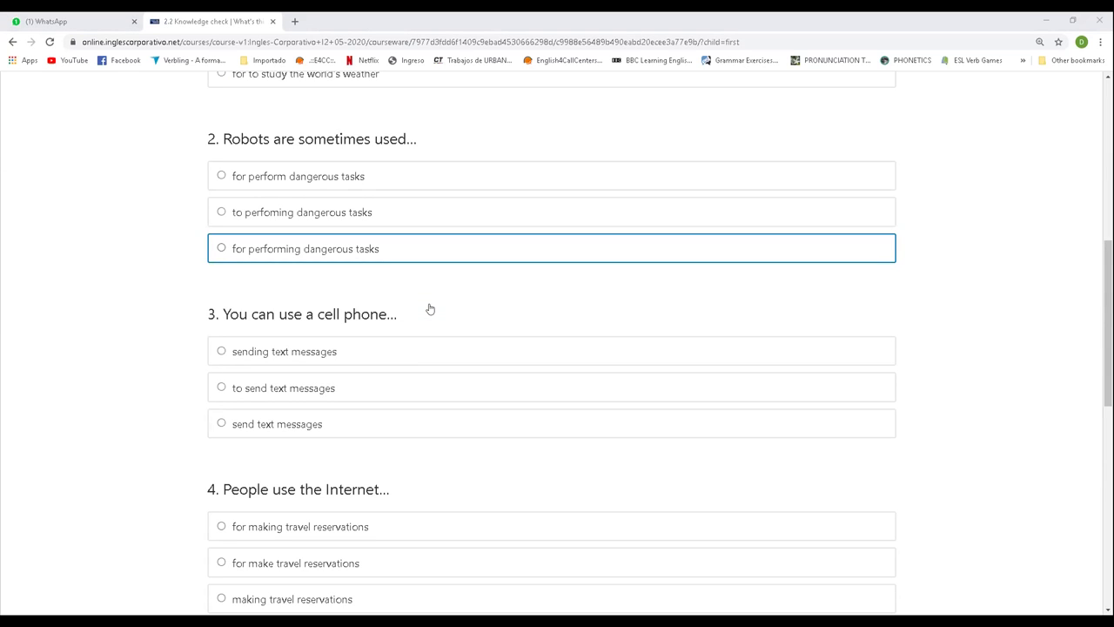
scroll(397, 246, "up", 1)
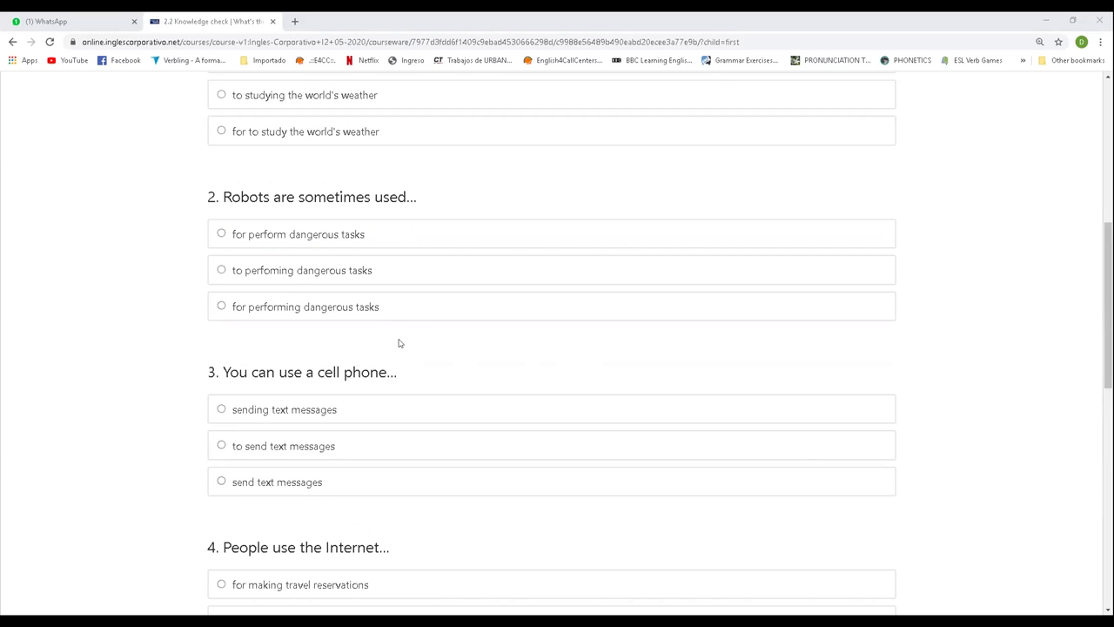
left_click(415, 311)
Write the pronunciation note "DEN JE RUS" above question 2 and clear it from the screen.
left_click(475, 179)
type("DEN ")
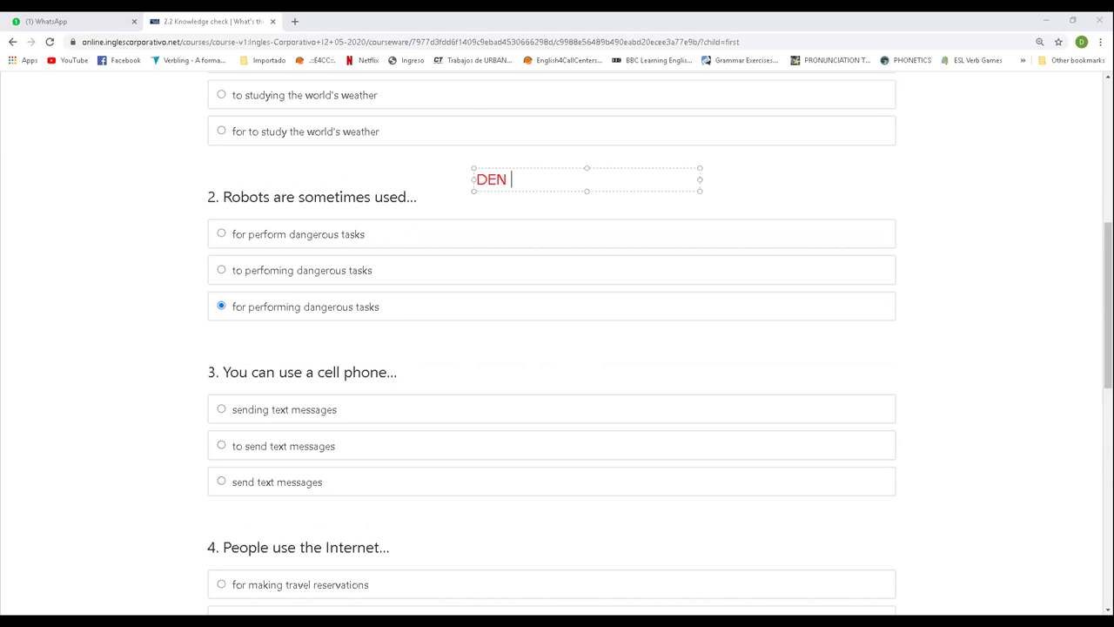
type("JE ROUS")
key("BackSpace")
key("BackSpace")
key("BackSpace")
type("US")
key("ctrl+a")
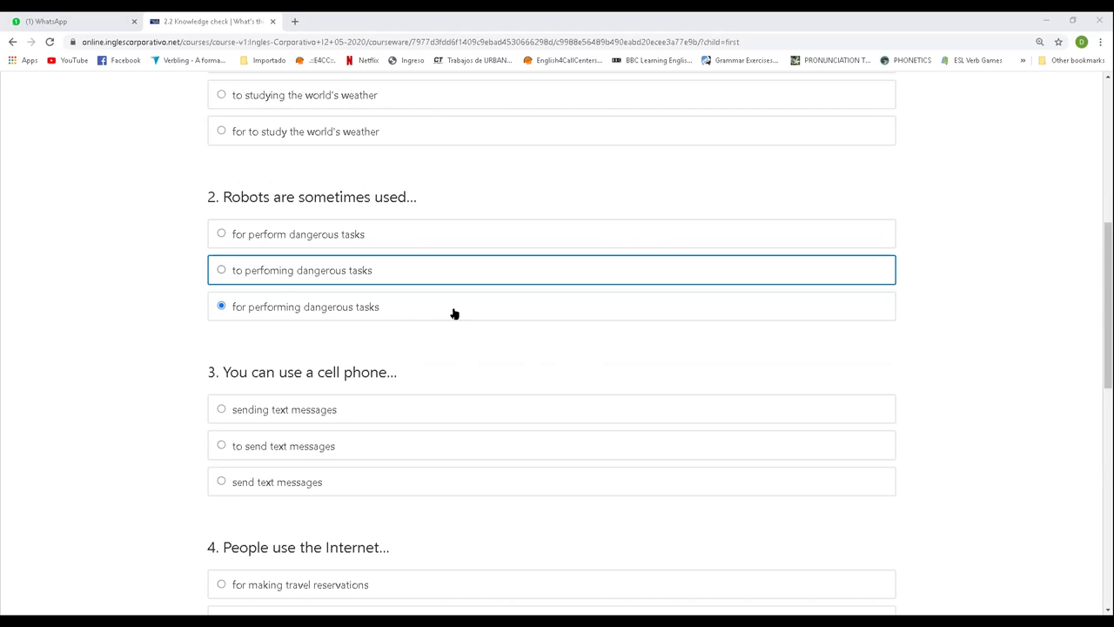
Answer question 3 with "to send text messages" and annotate the margin beside it with "You can use a cellphone for sending text messages.".
scroll(455, 339, "down", 2)
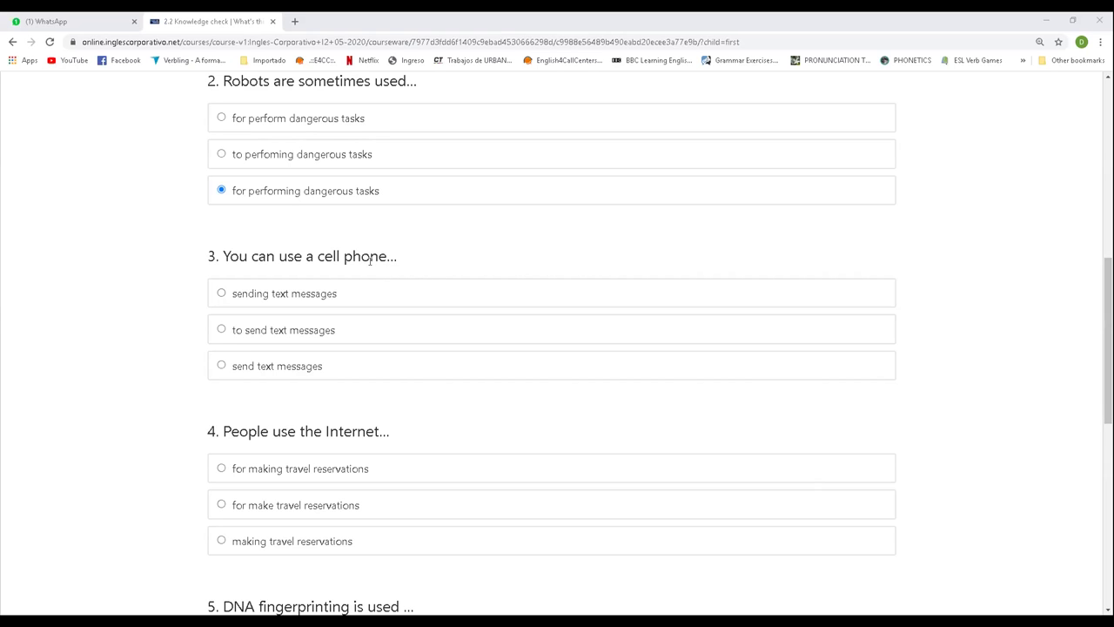
left_click(324, 337)
mouse_move(15, 320)
left_mouse_down()
mouse_move(242, 343)
mouse_move(167, 332)
left_mouse_up()
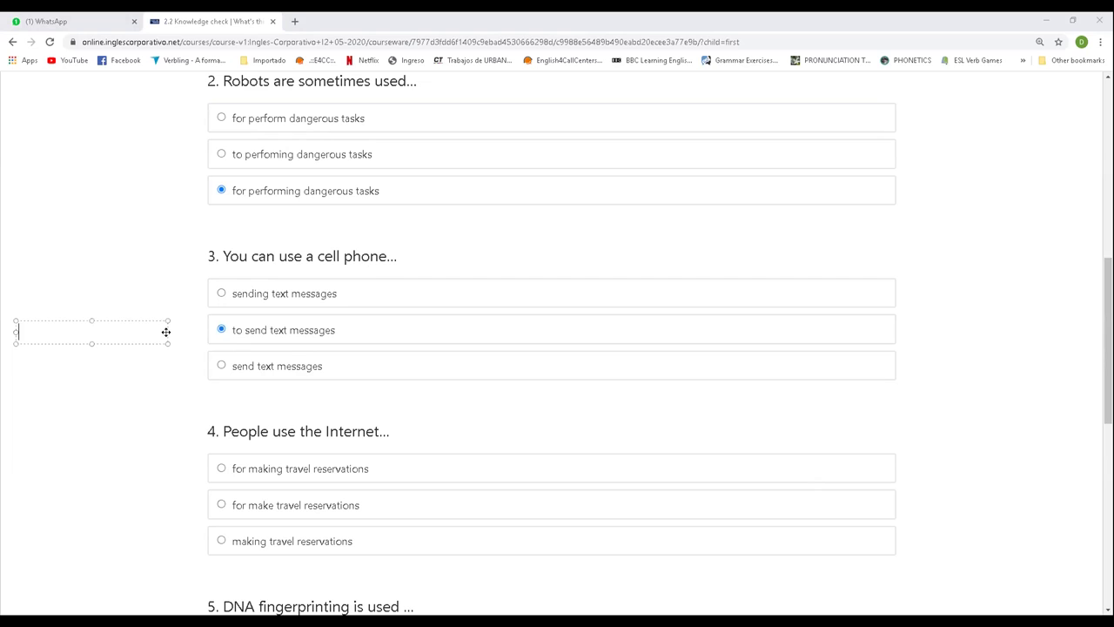
type("yOU CAN")
key("BackSpace")
key("BackSpace")
key("BackSpace")
key("BackSpace")
key("BackSpace")
key("BackSpace")
key("BackSpace")
type("You can use")
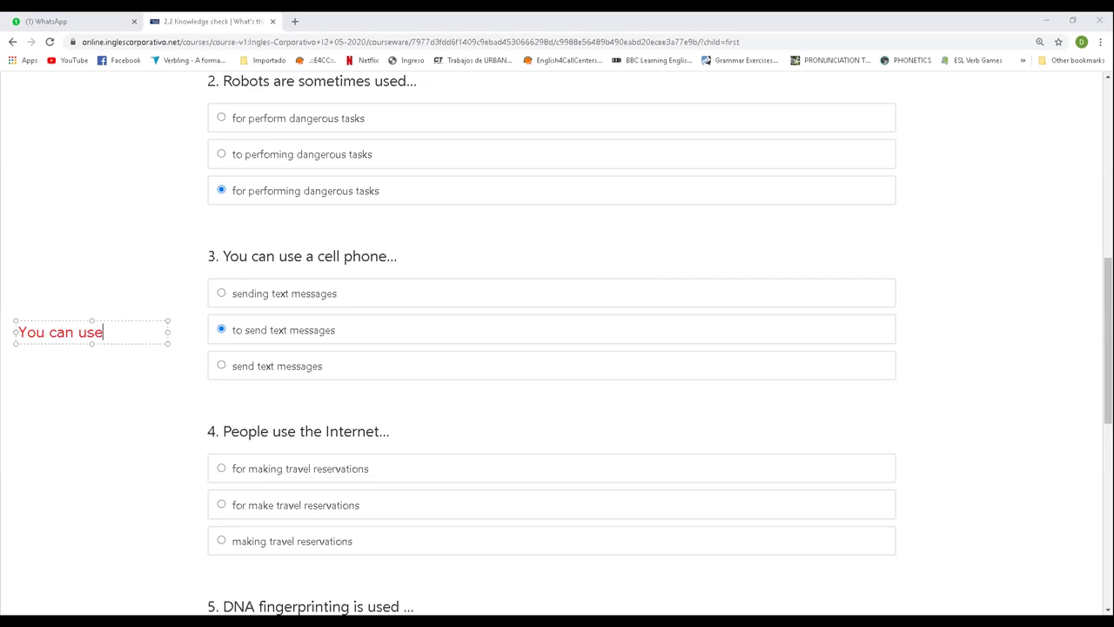
type(" a cellphone ")
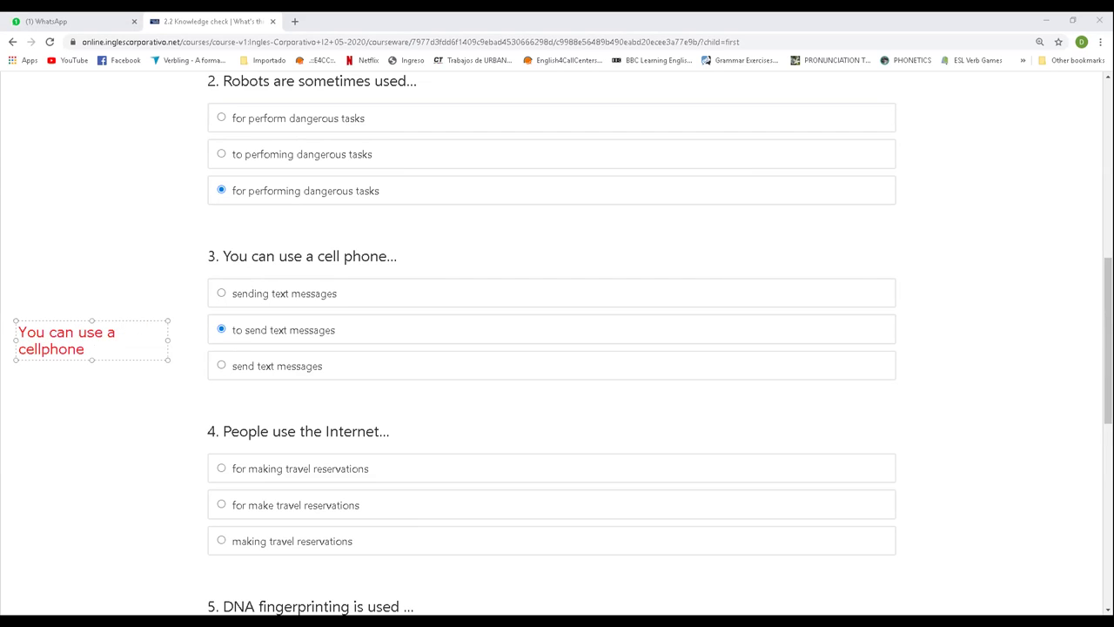
type("for sending text messa")
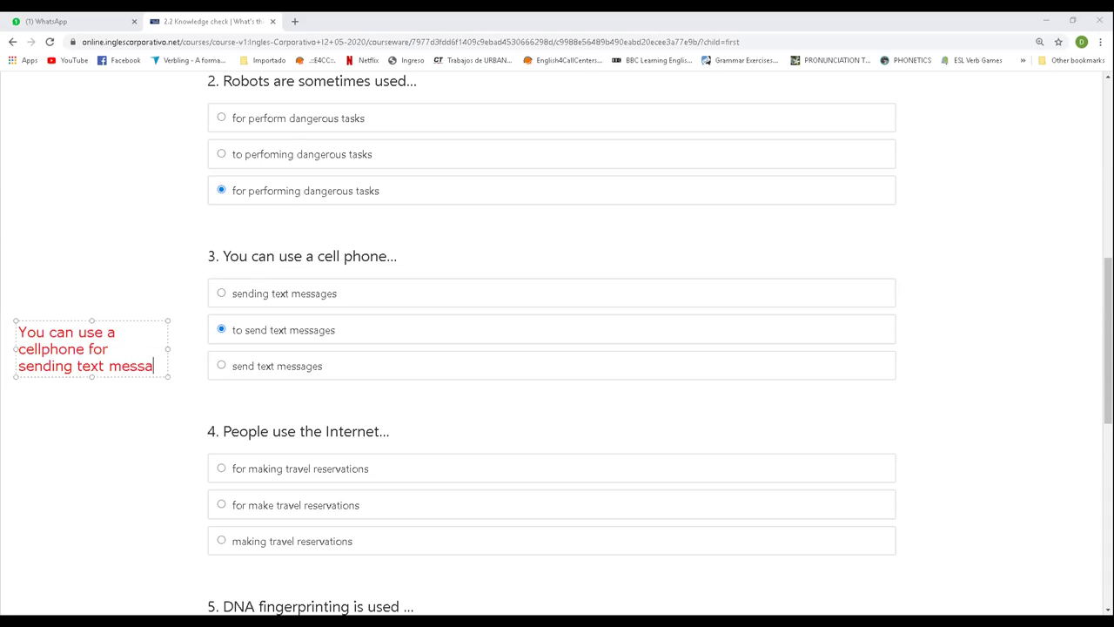
type("ges.")
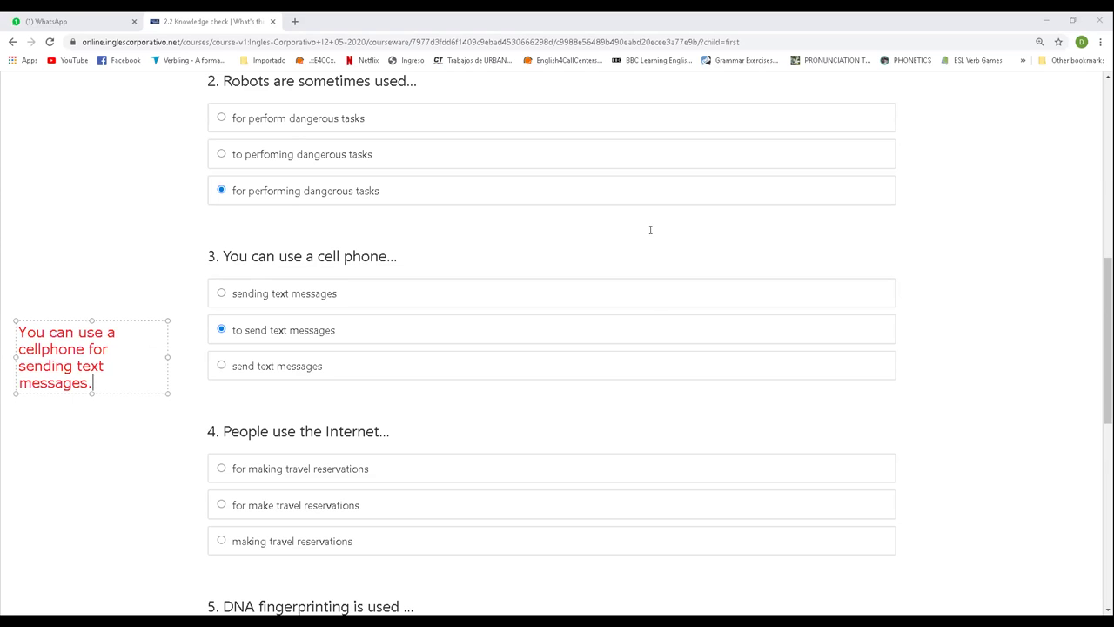
left_click(591, 142)
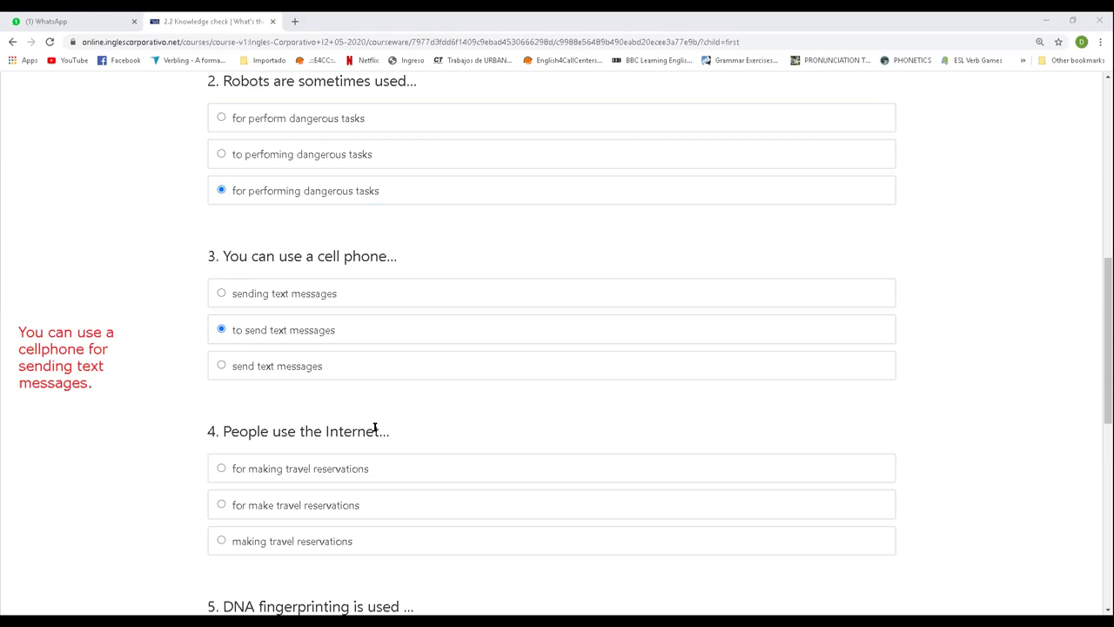
Clear the margin note and answer question 4 about the Internet with "for making travel reservations".
scroll(386, 427, "down", 2)
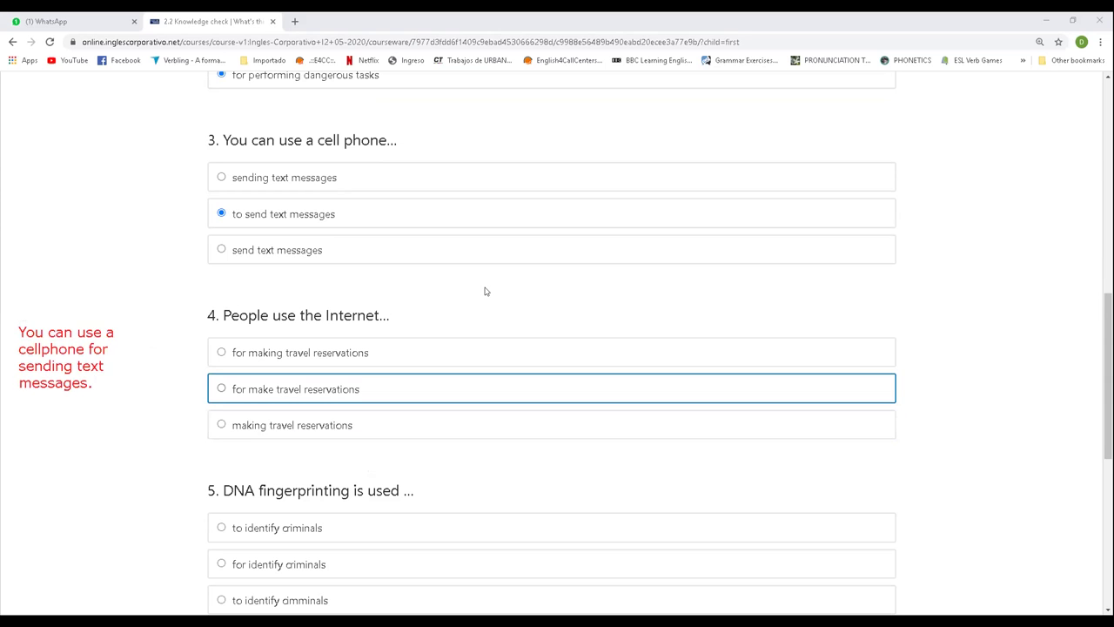
key("Escape")
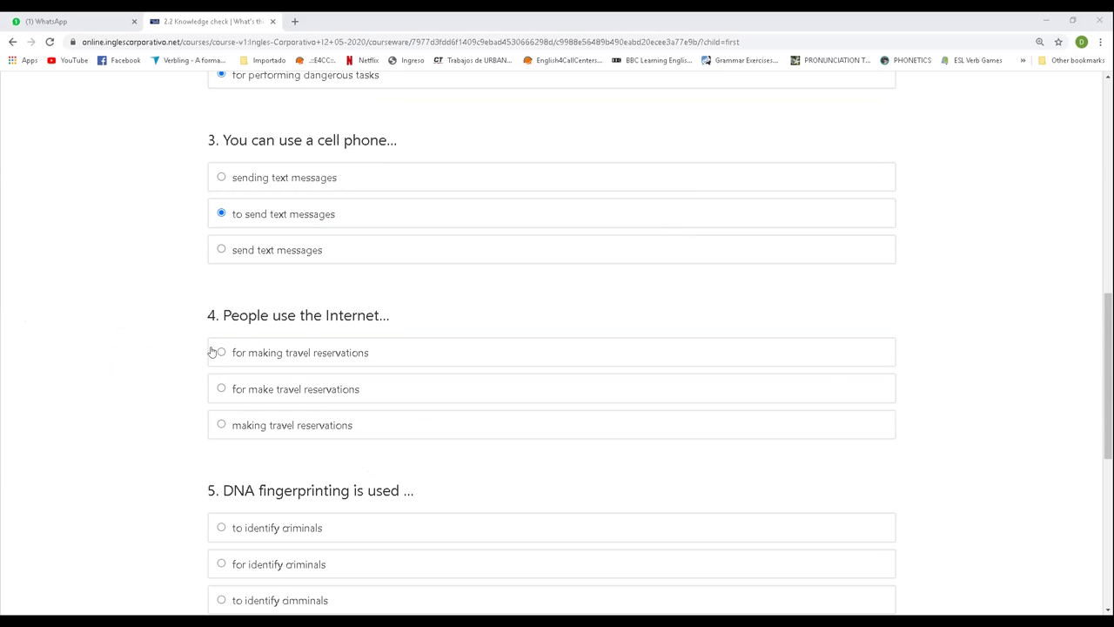
scroll(199, 337, "down", 1)
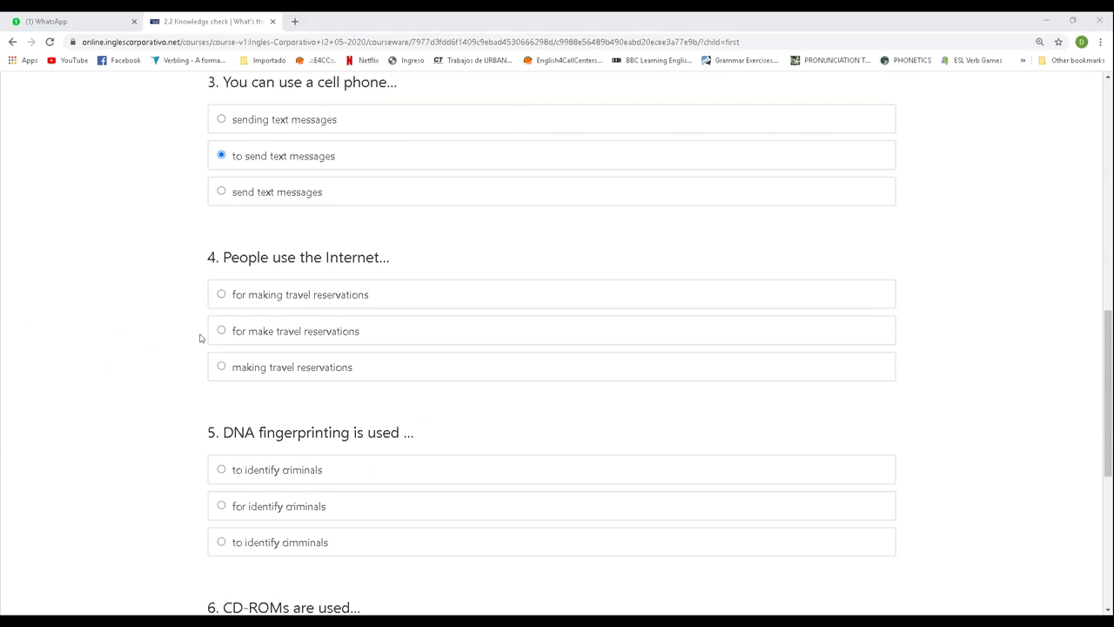
left_click(356, 299)
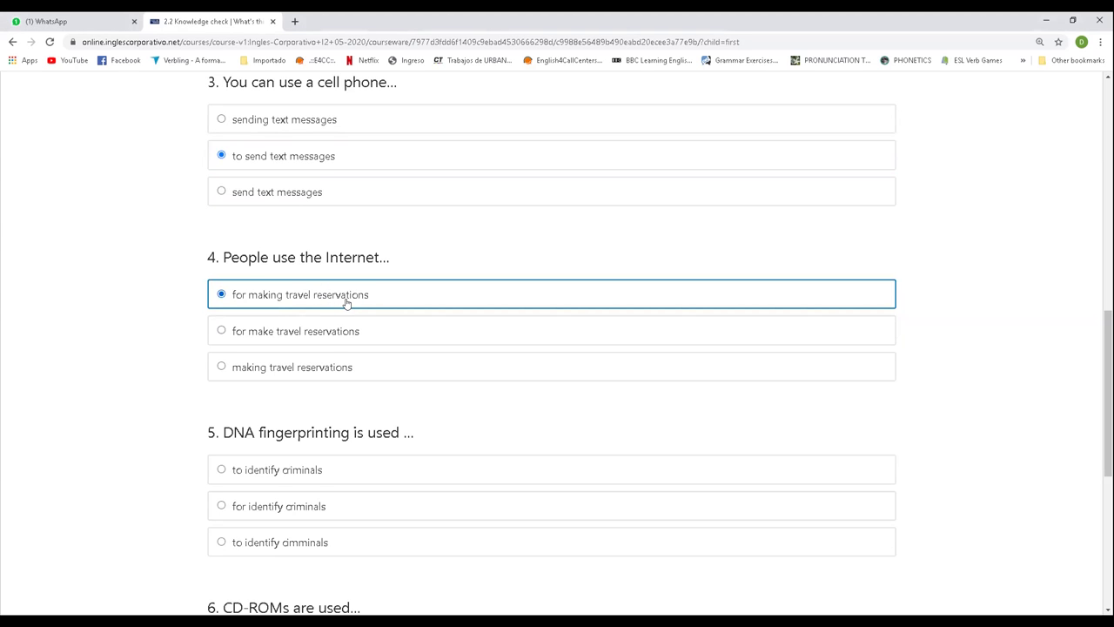
Answer question 5 about DNA fingerprinting with "to identify criminals".
scroll(351, 326, "down", 3)
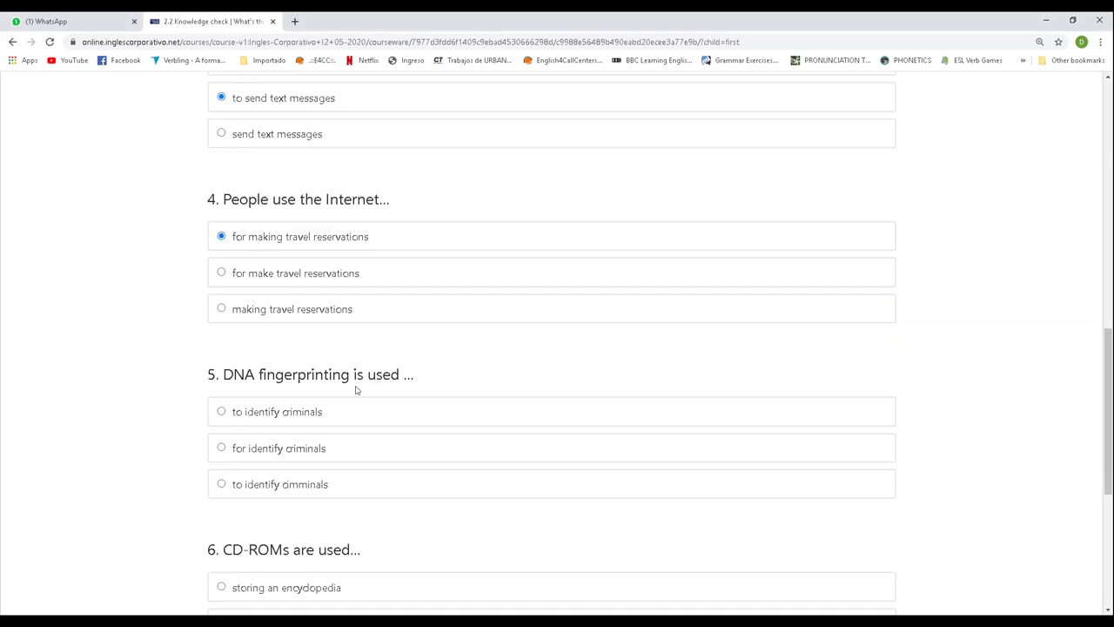
scroll(558, 369, "up", 1)
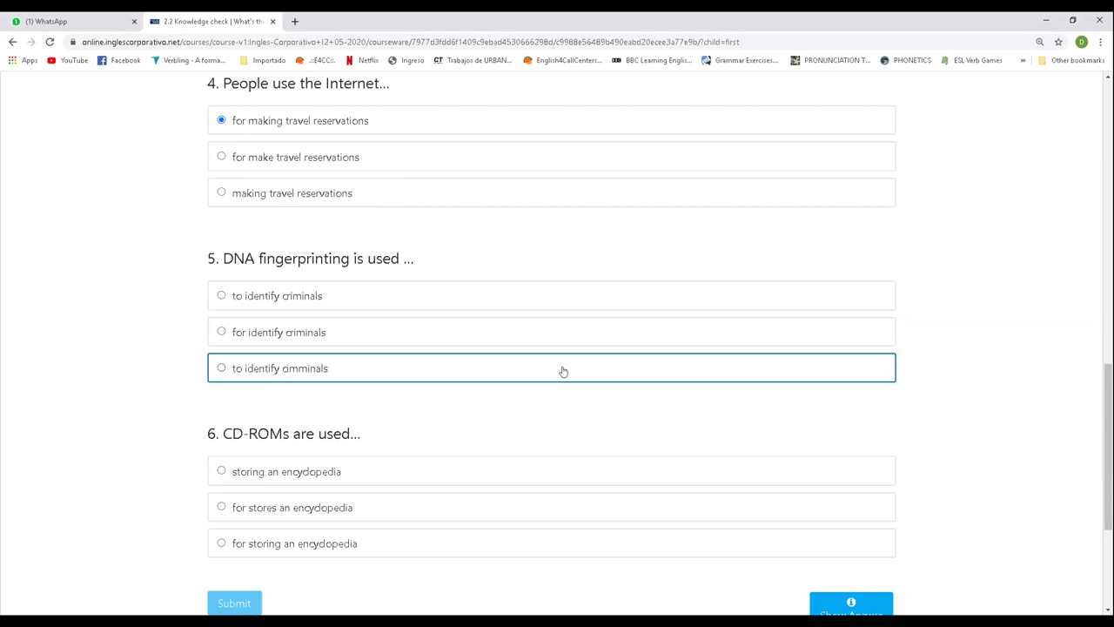
scroll(562, 369, "up", 1)
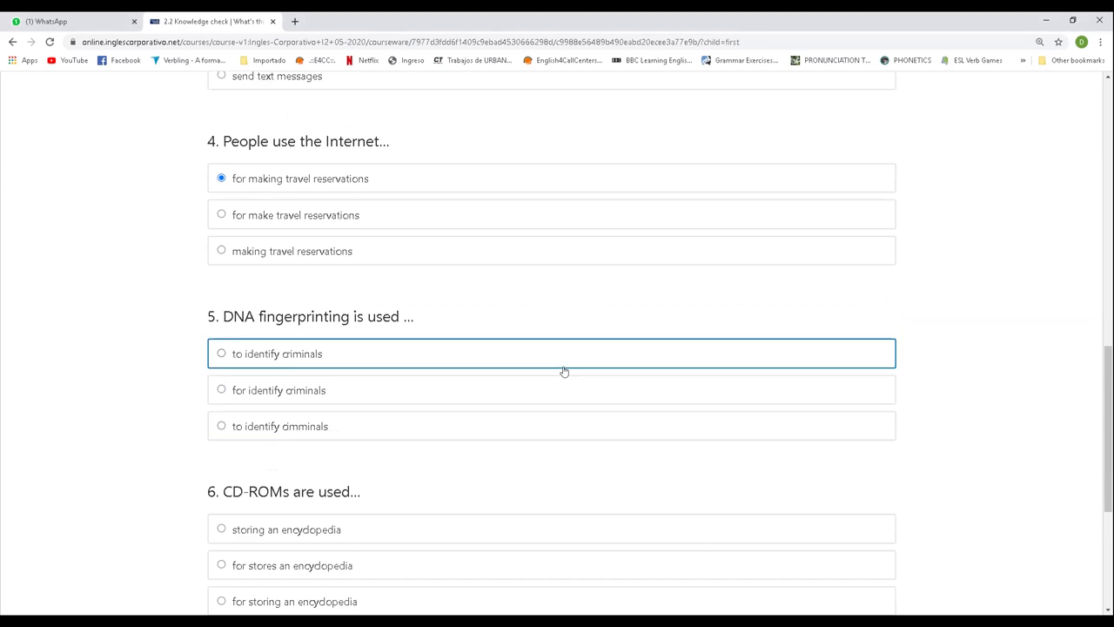
scroll(562, 369, "down", 1)
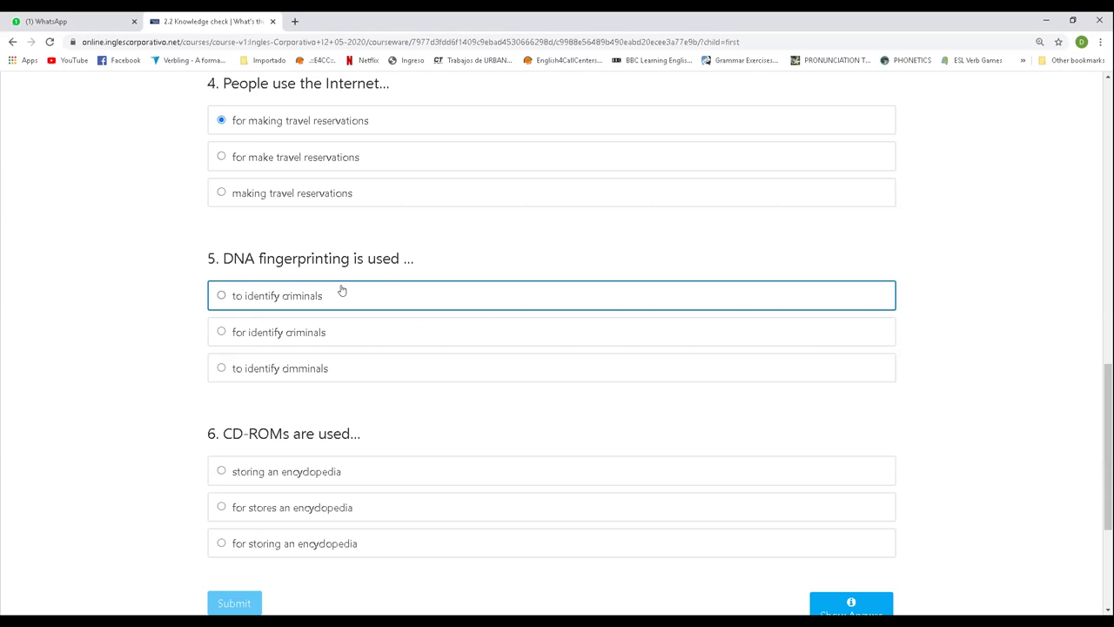
left_click(293, 297)
Draw a red rectangle around "used..." in question 6 and answer it with "for storing an encyclopedia".
scroll(366, 300, "down", 2)
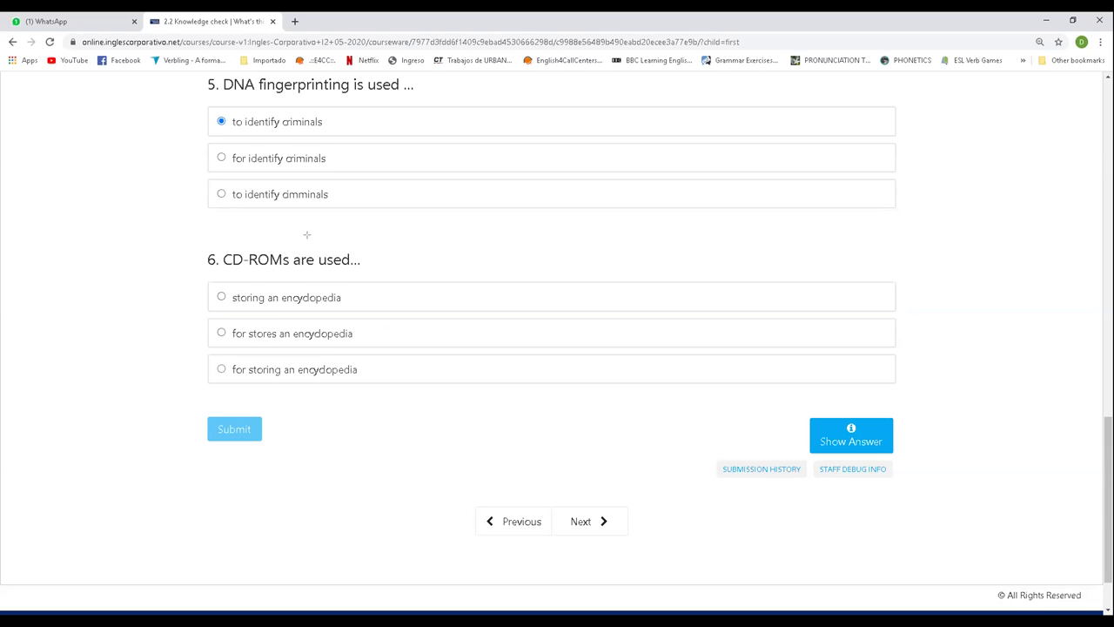
left_click_drag(311, 240, 391, 275)
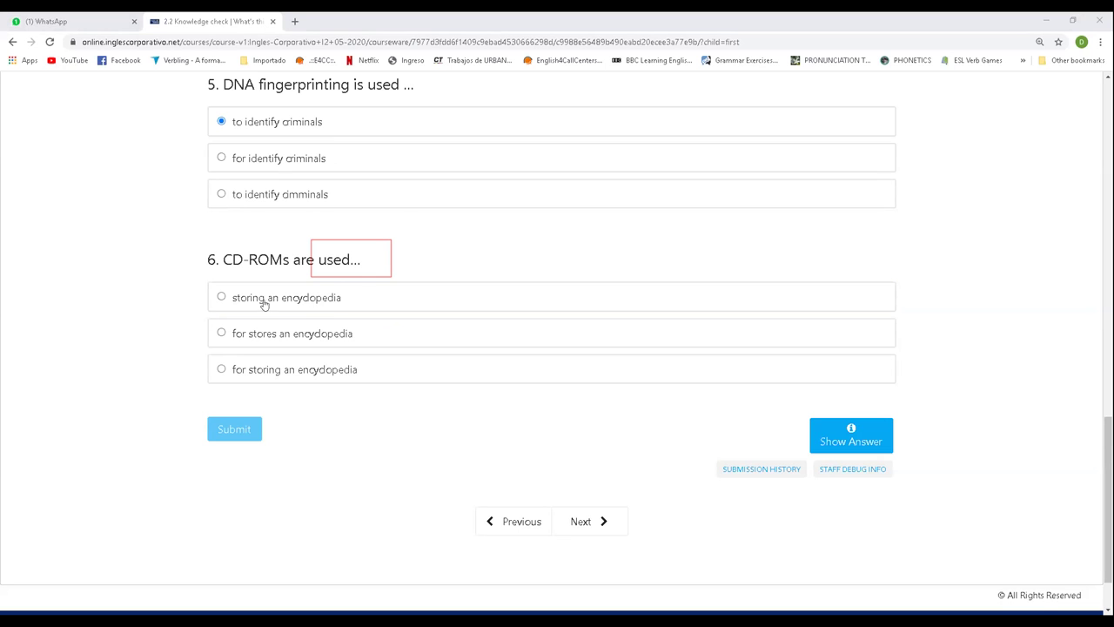
left_click(221, 369)
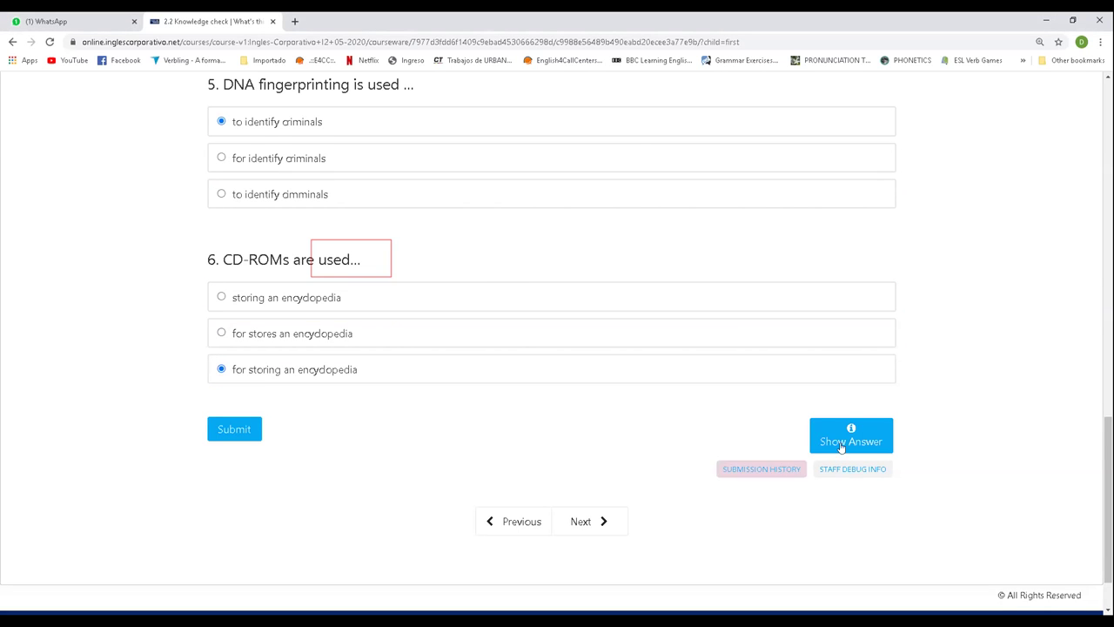
Submit the knowledge check and review the graded answers from the beginning of the quiz.
left_click(219, 430)
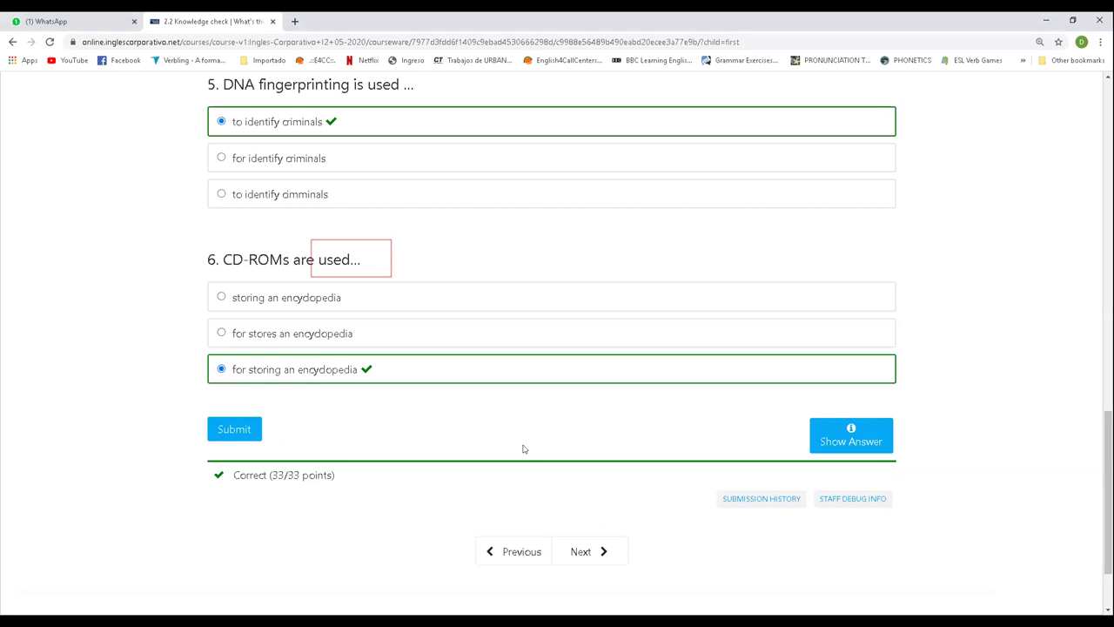
key("ctrl+minus")
key("ctrl+minus")
key("ctrl+minus")
key("ctrl+minus")
scroll(523, 449, "up", 10)
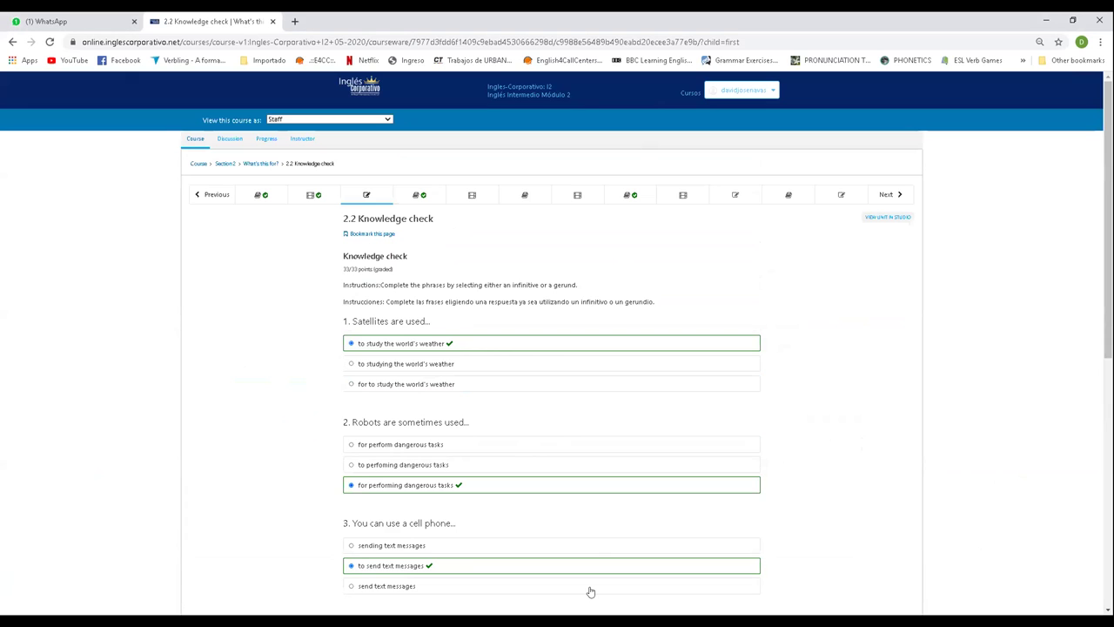
scroll(828, 389, "up", 5)
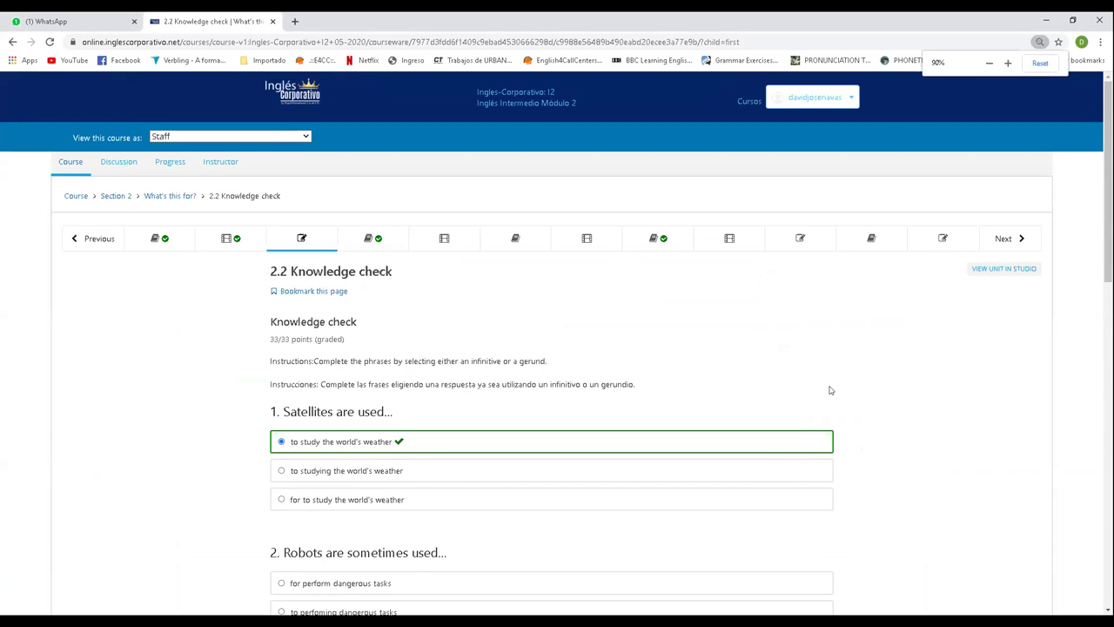
scroll(830, 389, "down", 7)
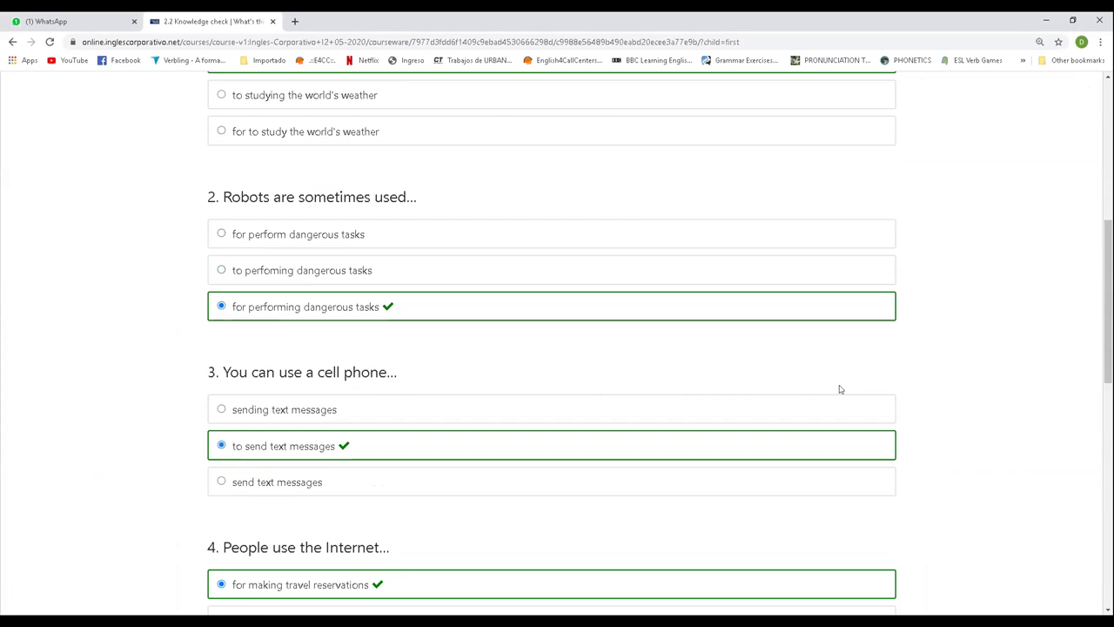
scroll(842, 387, "down", 1)
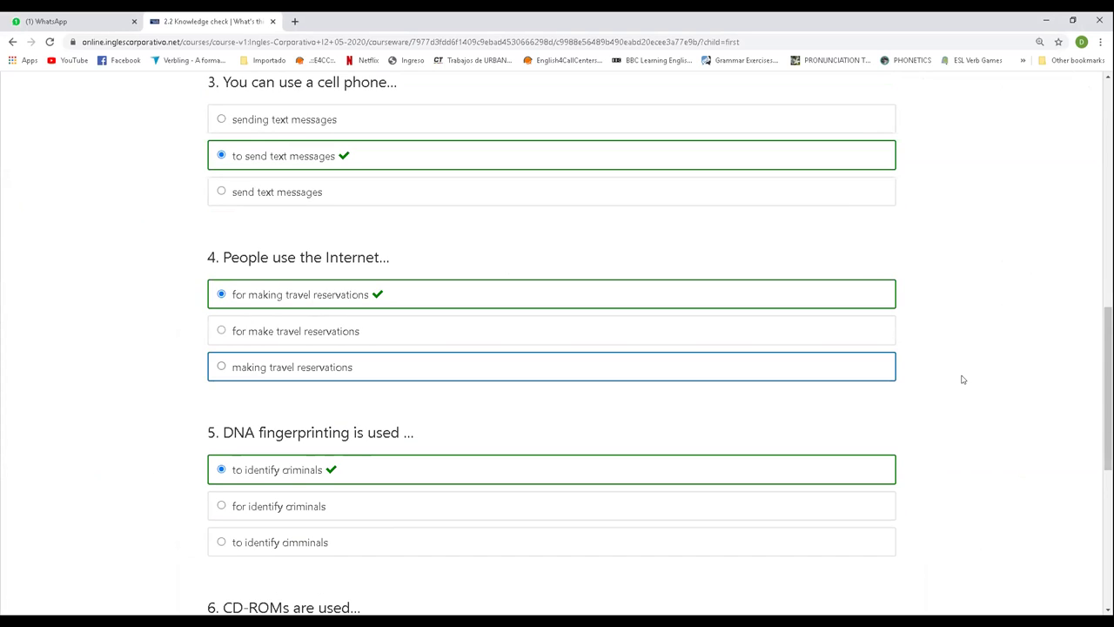